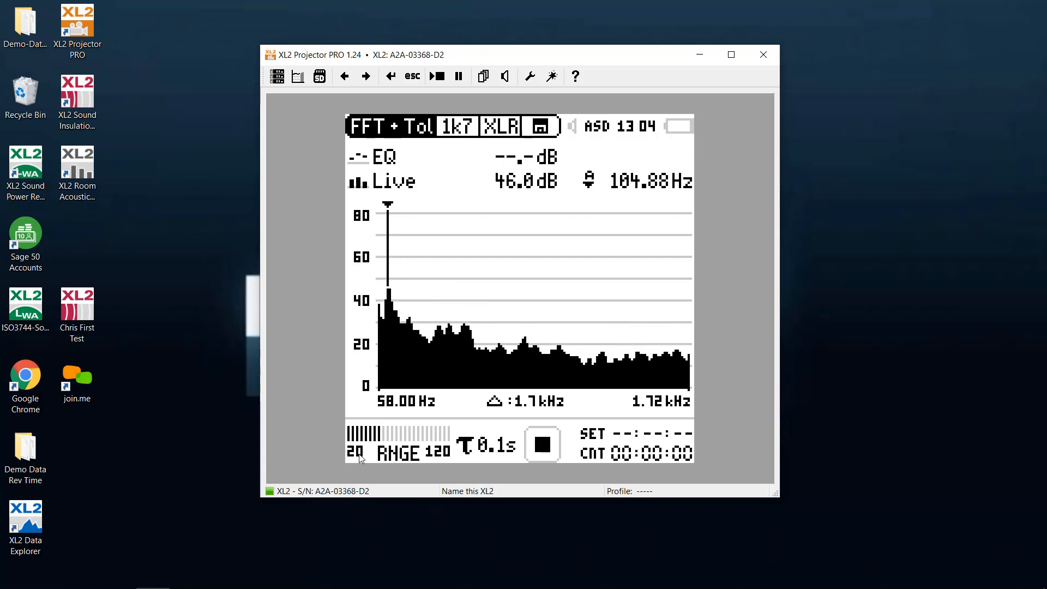
# Step: Minimise the XL2 Projector PRO window and switch to the neighbour noise nuisance project in XL2 Data Explorer
pyautogui.click(700, 56)
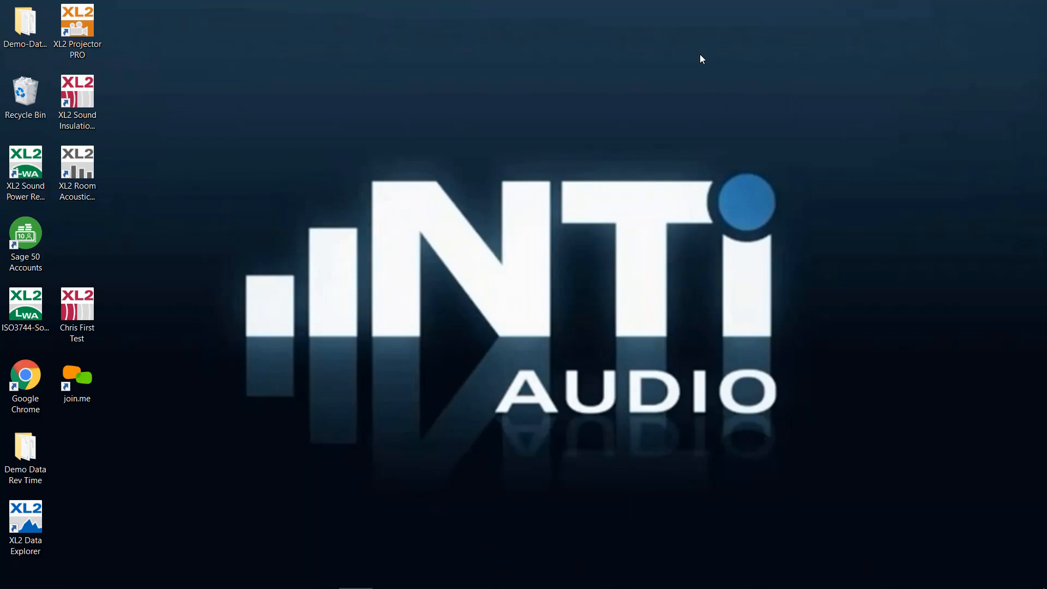
pyautogui.moveTo(153, 586)
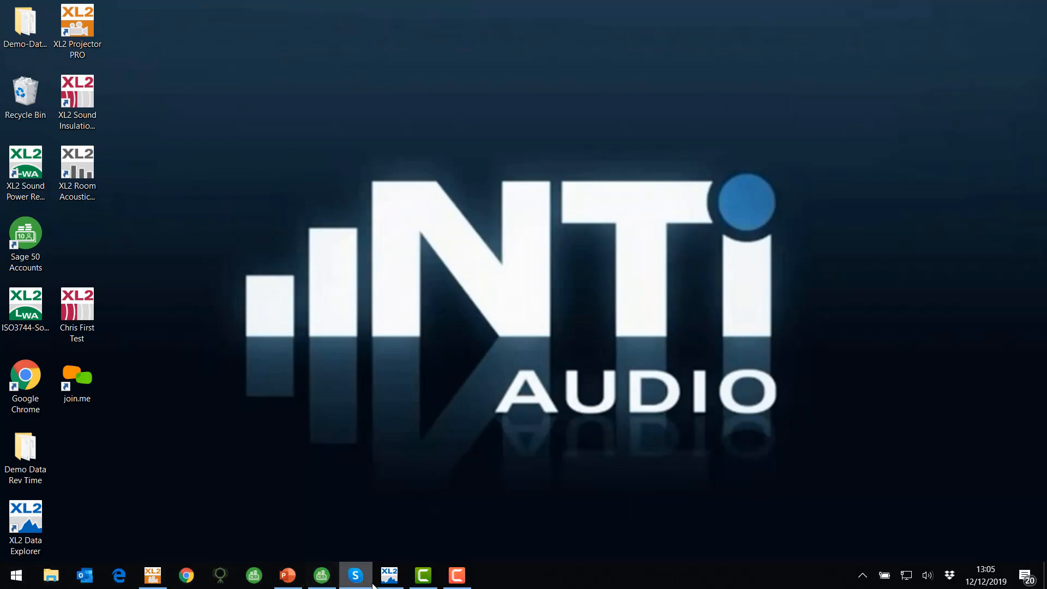
pyautogui.click(389, 576)
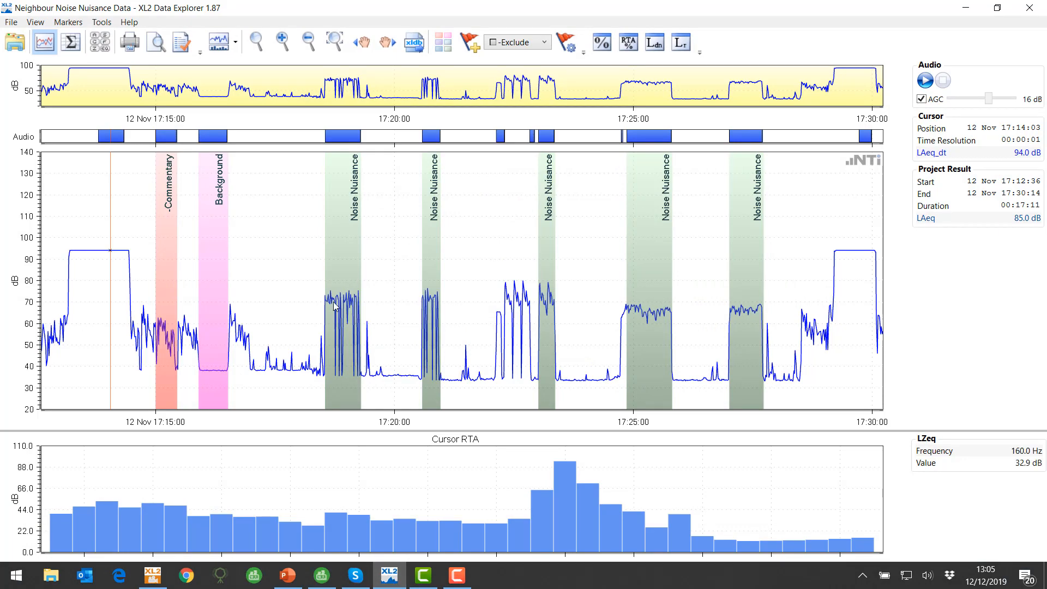
# Step: Play back the audio recording within the Commentary marker and stop it
pyautogui.click(175, 256)
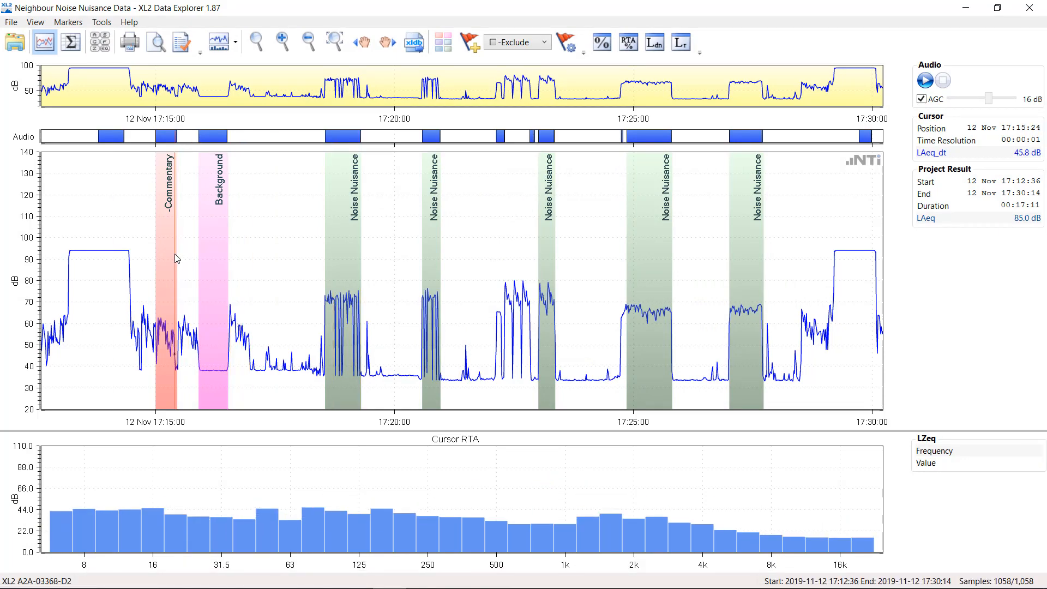
pyautogui.click(169, 183)
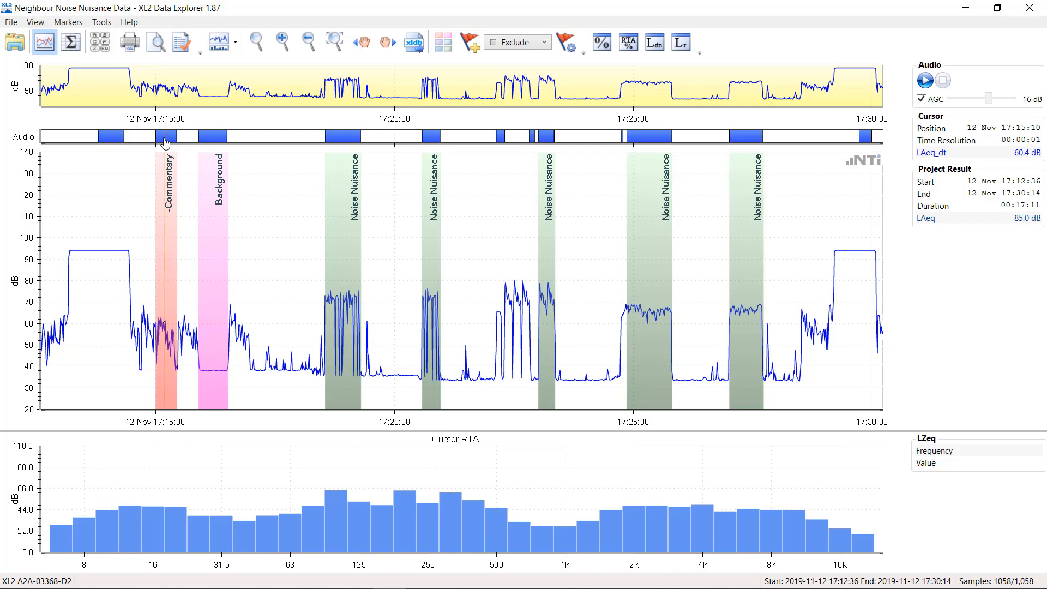
pyautogui.click(165, 141)
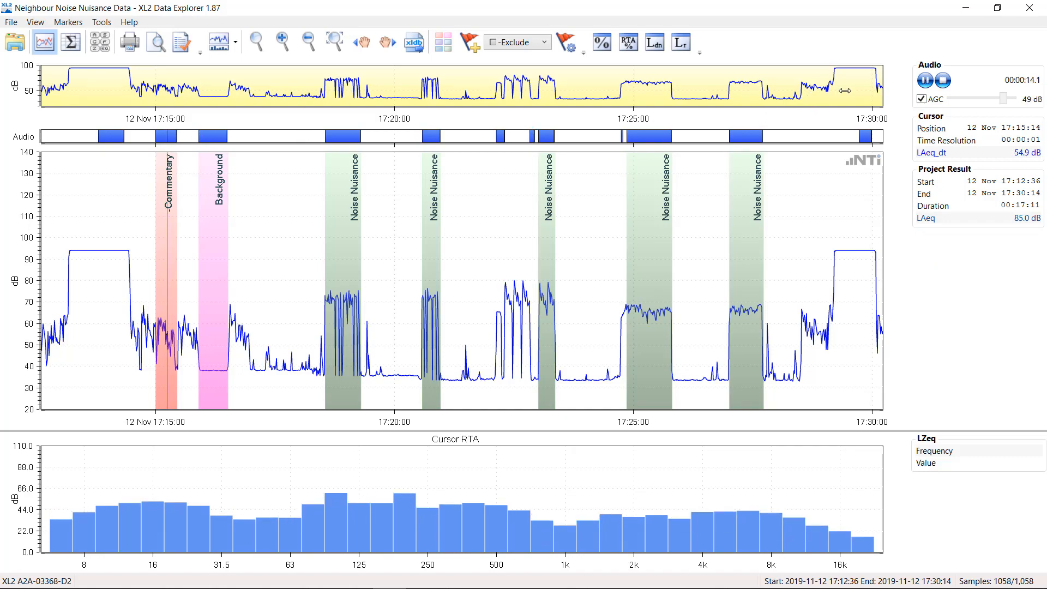
pyautogui.click(944, 82)
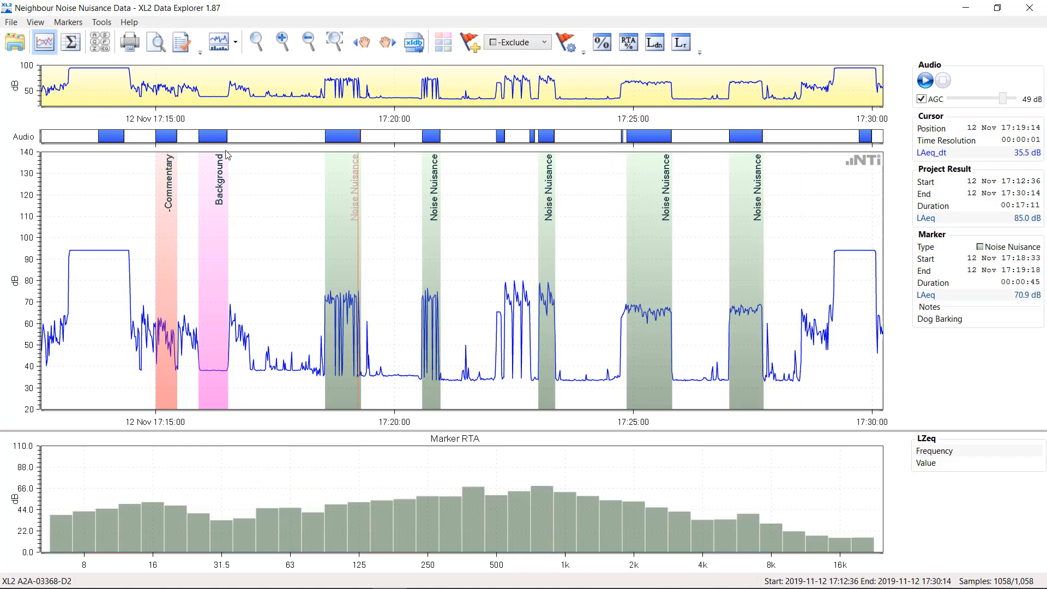
# Step: Listen to the recordings within the Background marker and the first Noise Nuisance marker, stopping each playback
pyautogui.click(209, 136)
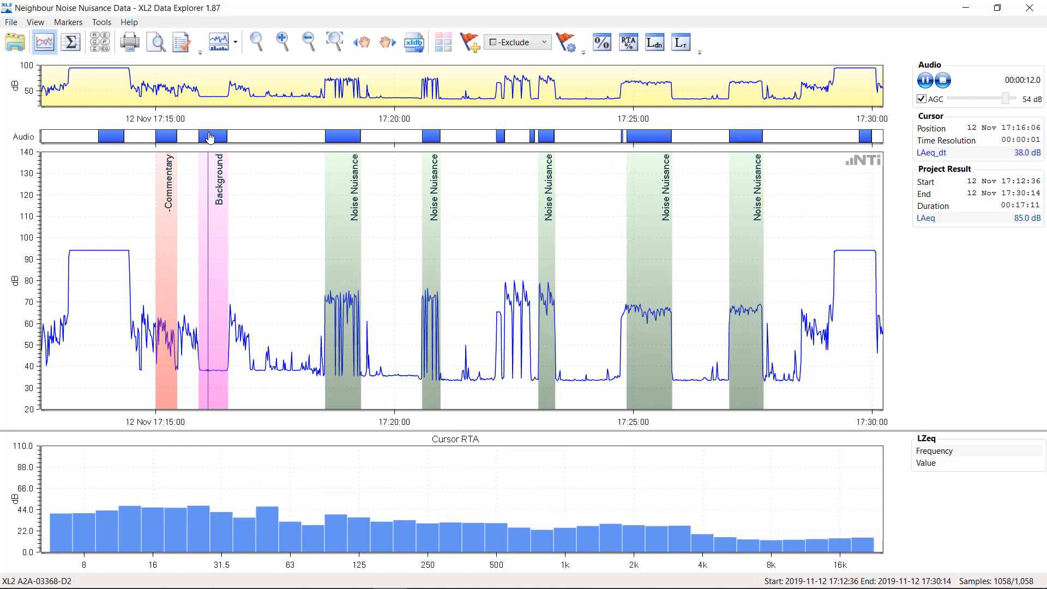
pyautogui.click(944, 82)
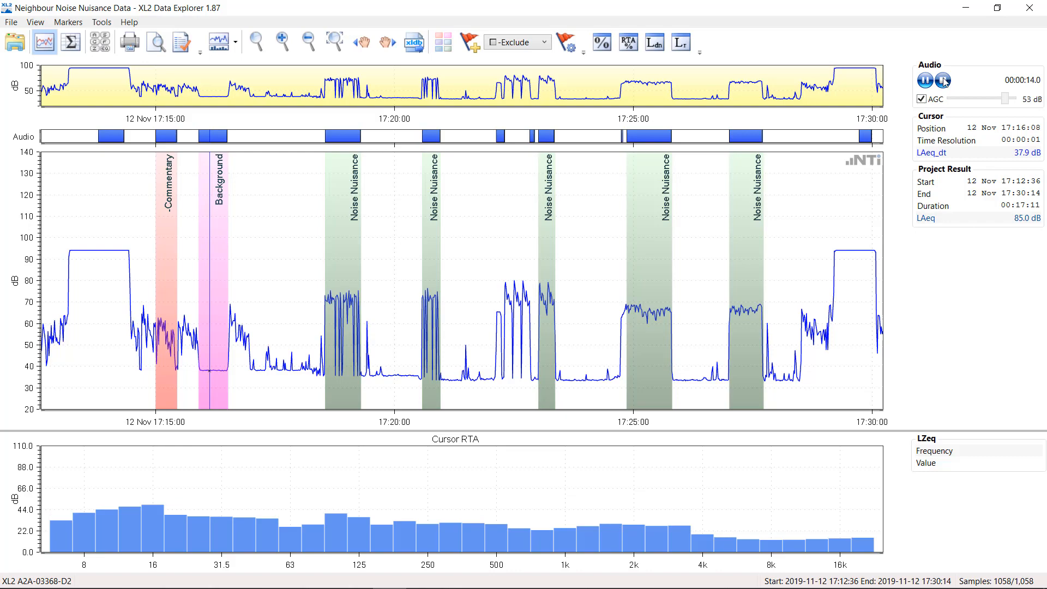
pyautogui.click(336, 139)
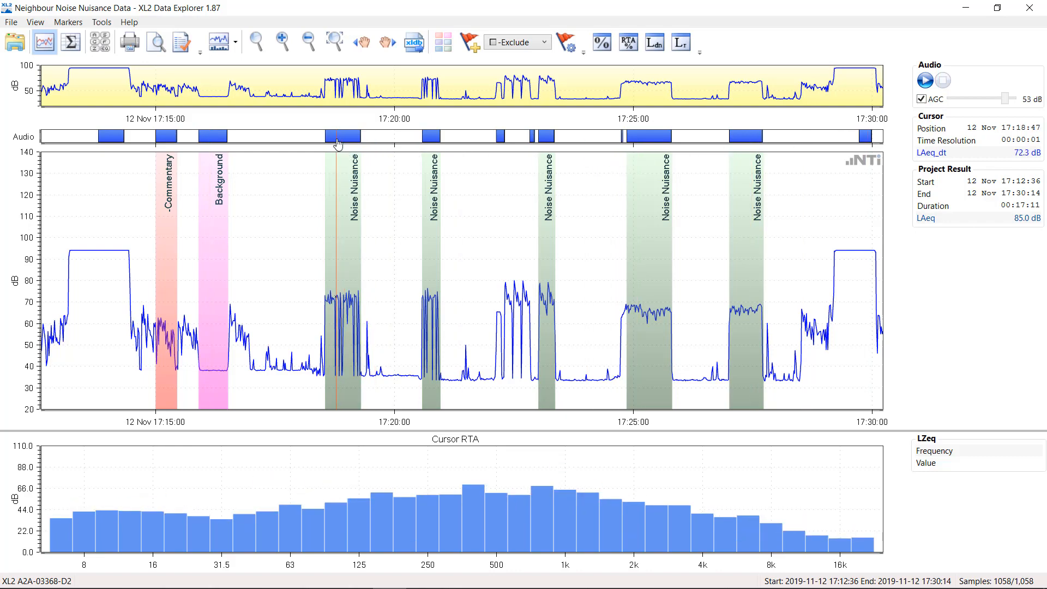
pyautogui.click(340, 140)
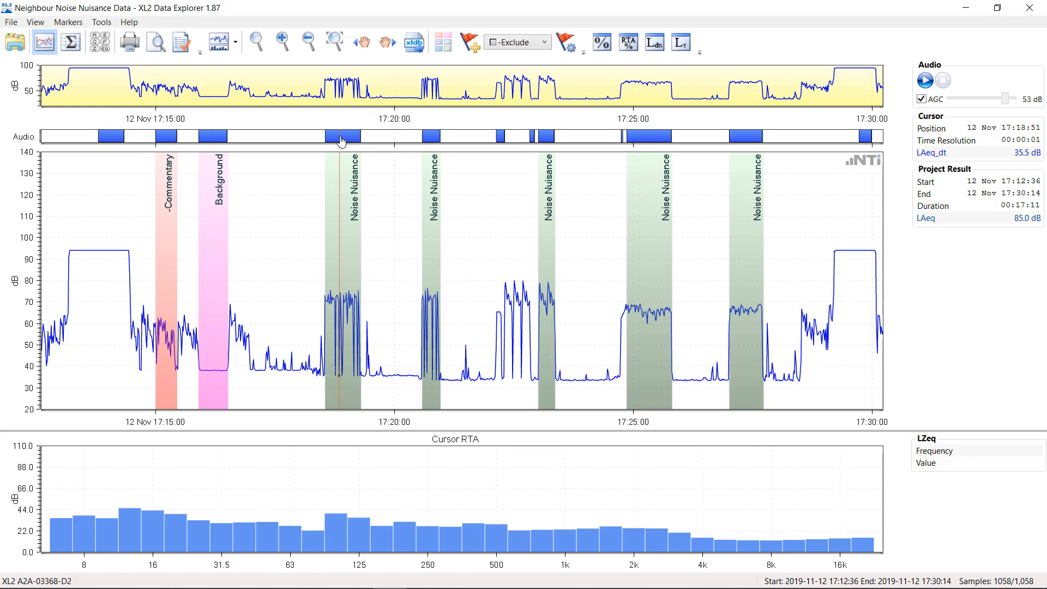
pyautogui.click(342, 141)
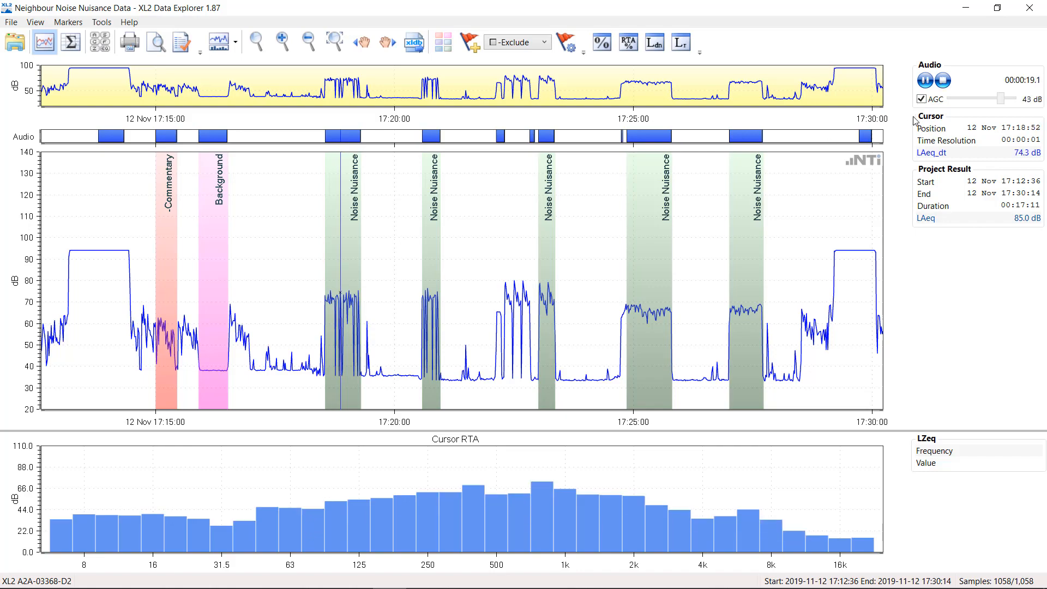
pyautogui.click(943, 82)
# Step: Play back the audio recording within the third Noise Nuisance marker and stop it
pyautogui.click(584, 270)
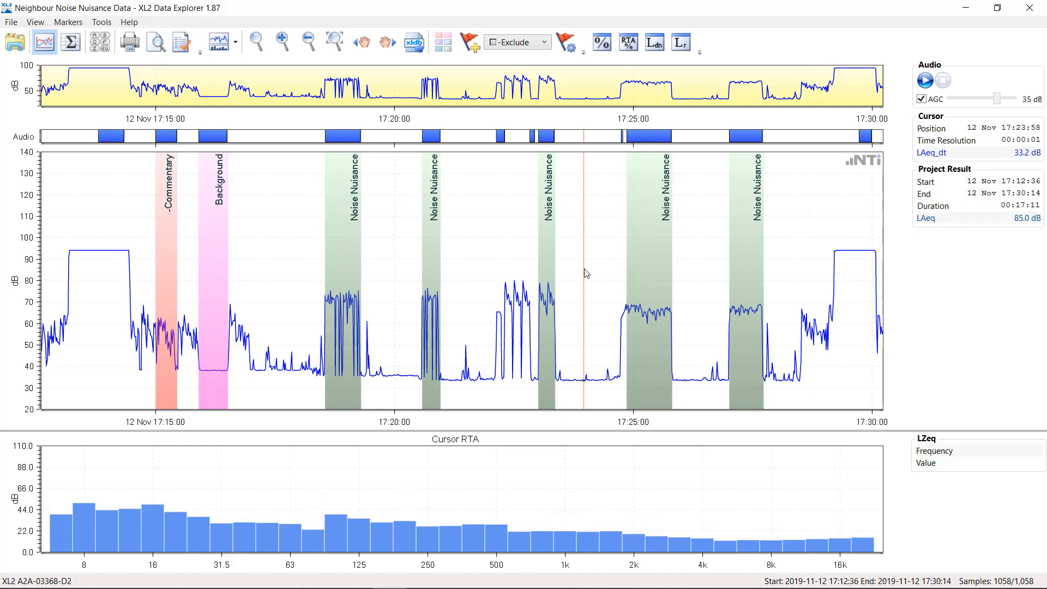
pyautogui.click(554, 162)
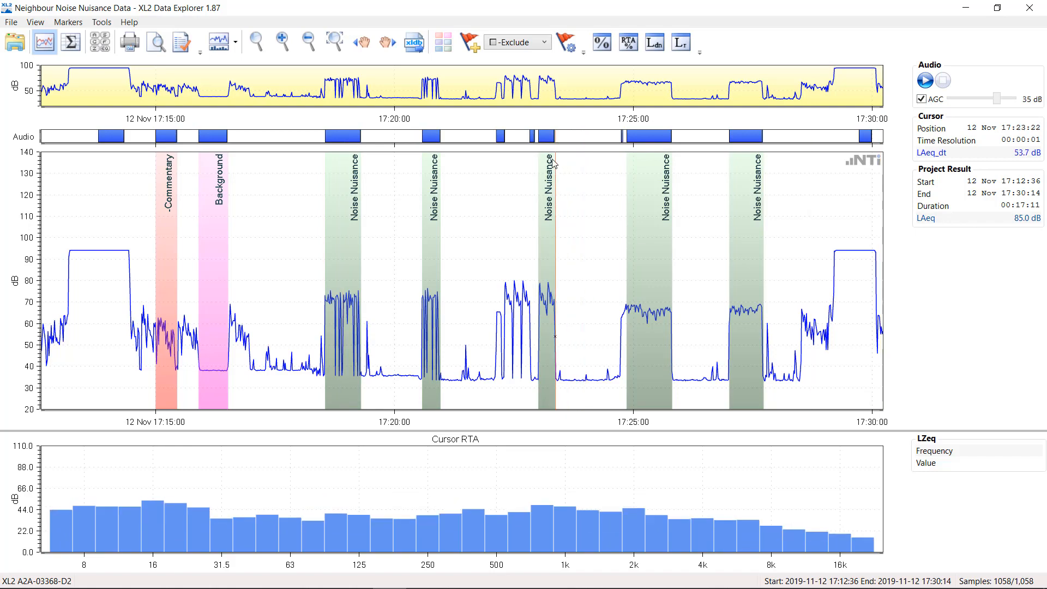
pyautogui.click(546, 140)
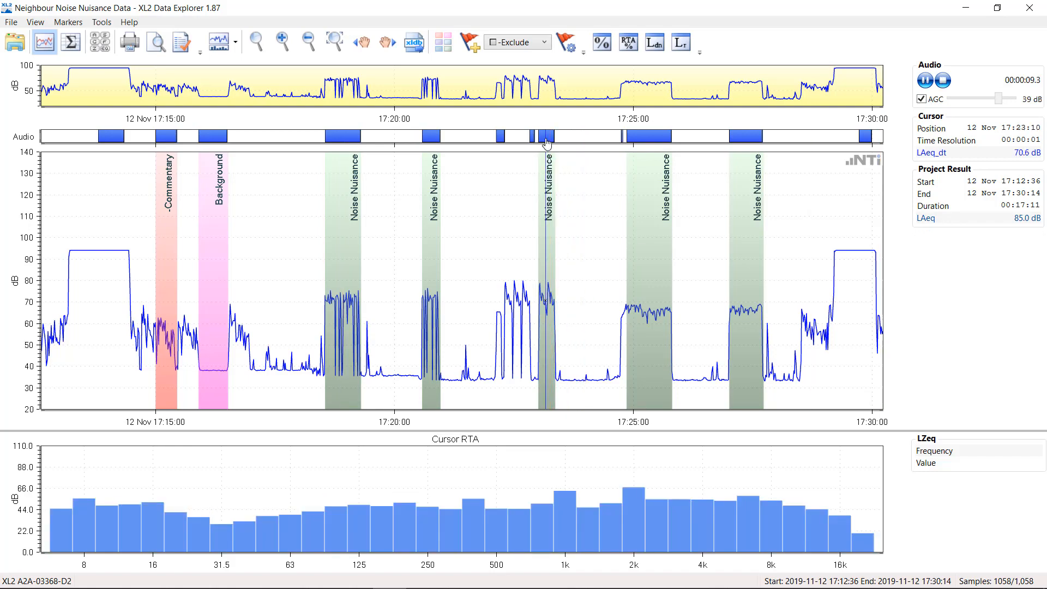
pyautogui.click(943, 81)
# Step: Listen to the recording within the fourth Noise Nuisance marker and the project's first recording before the Commentary marker, stopping each
pyautogui.click(648, 134)
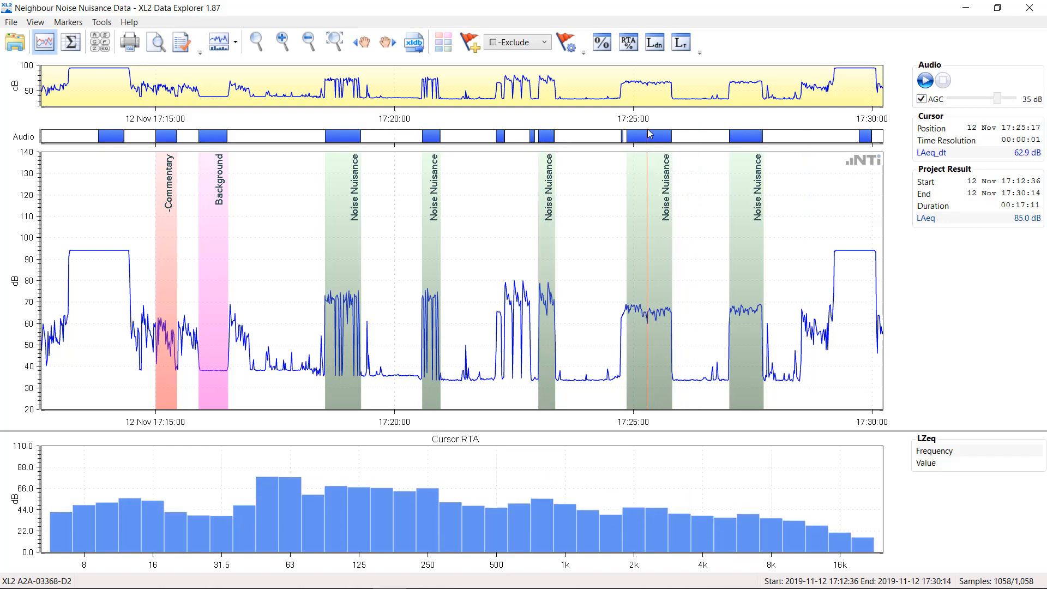
pyautogui.click(647, 141)
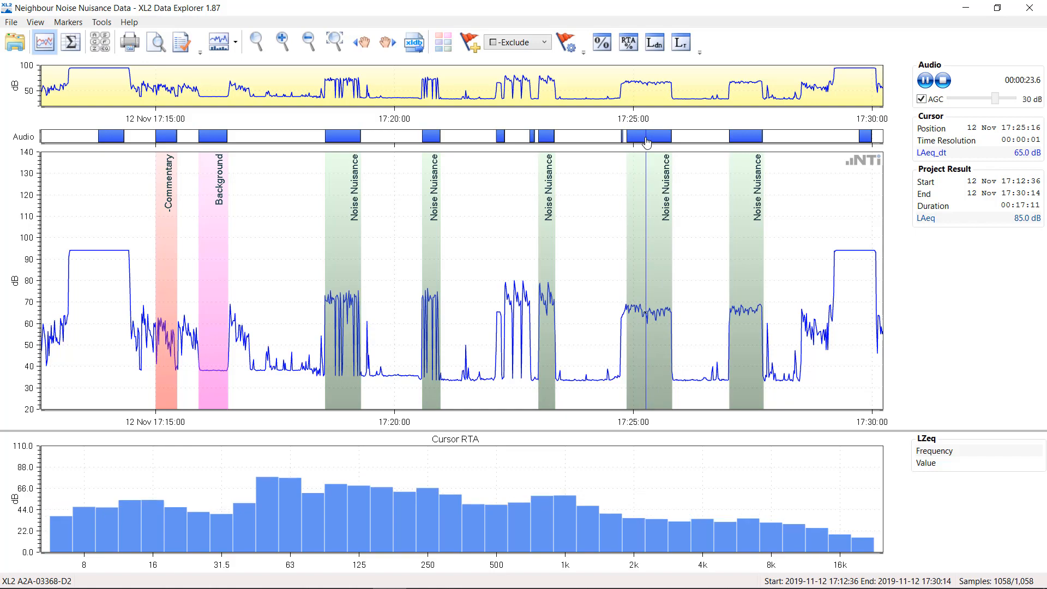
pyautogui.click(941, 82)
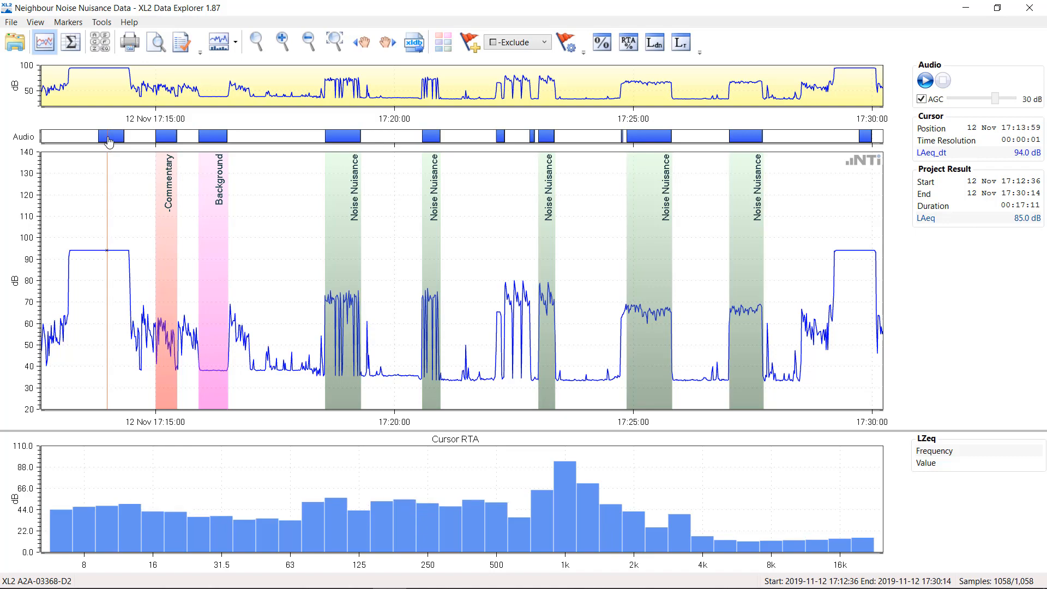
pyautogui.click(112, 141)
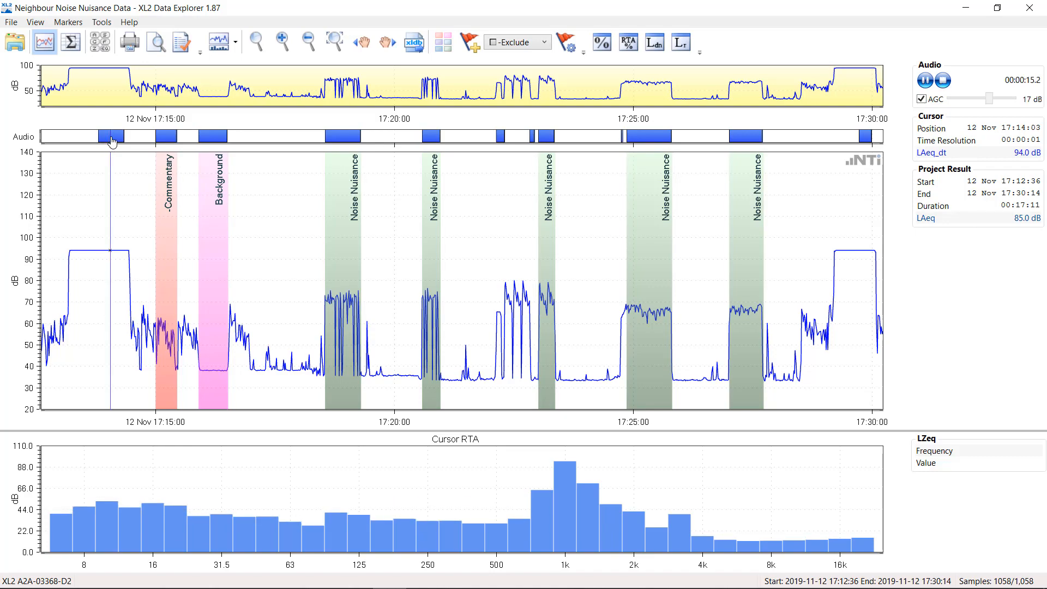
pyautogui.click(943, 80)
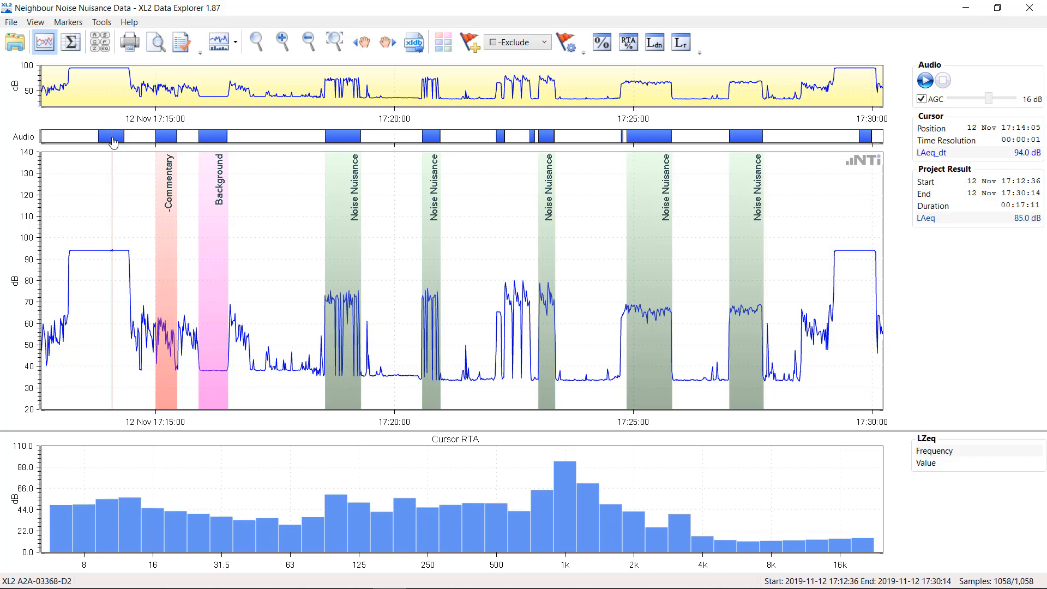
# Step: Calculate the FFT and Tone Analysis for the project's first audio recording
pyautogui.rightClick(113, 142)
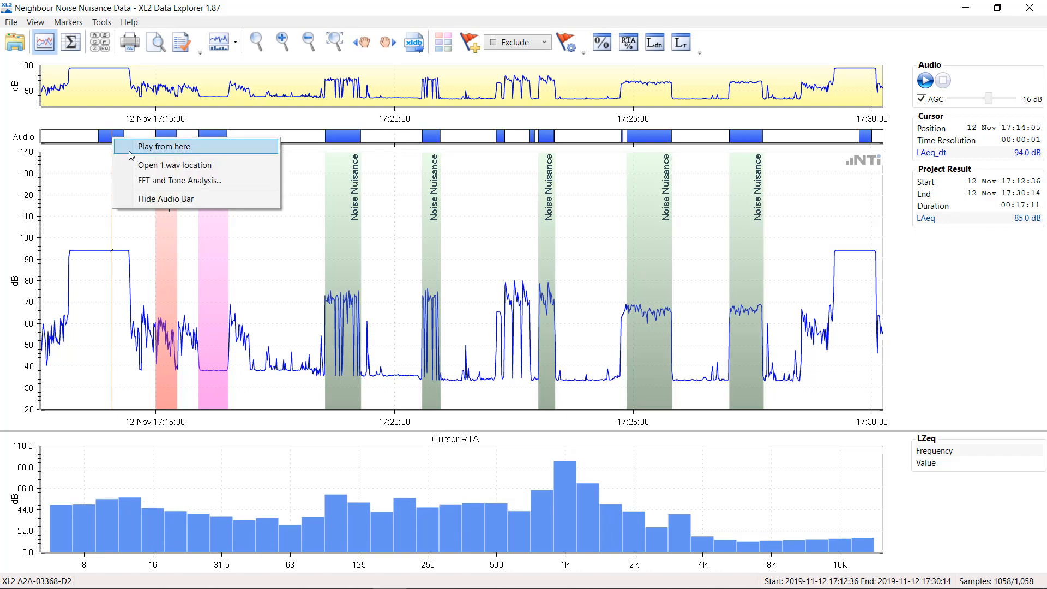
pyautogui.click(164, 183)
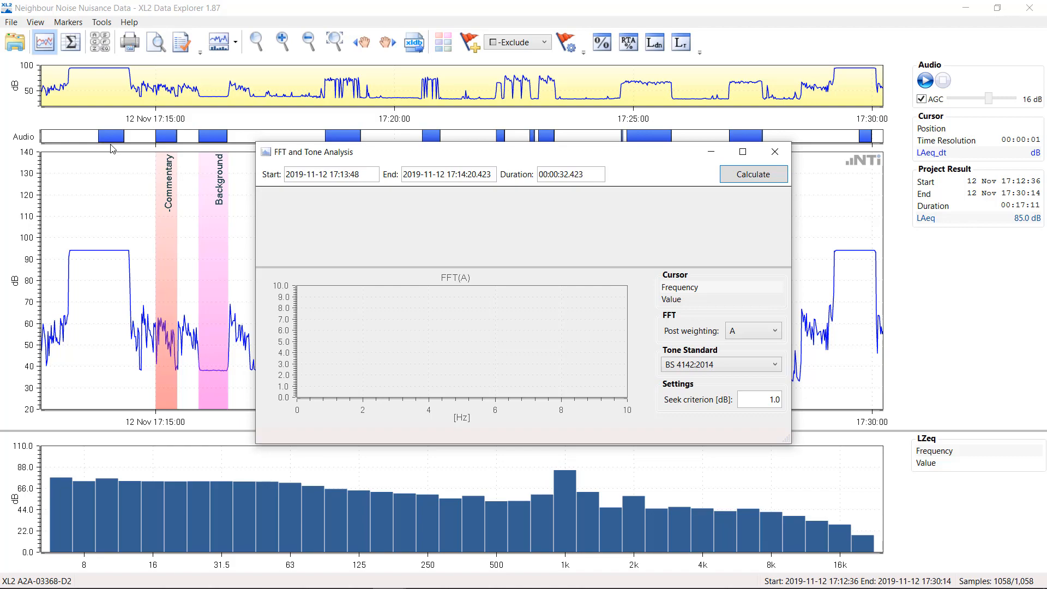
pyautogui.moveTo(307, 588)
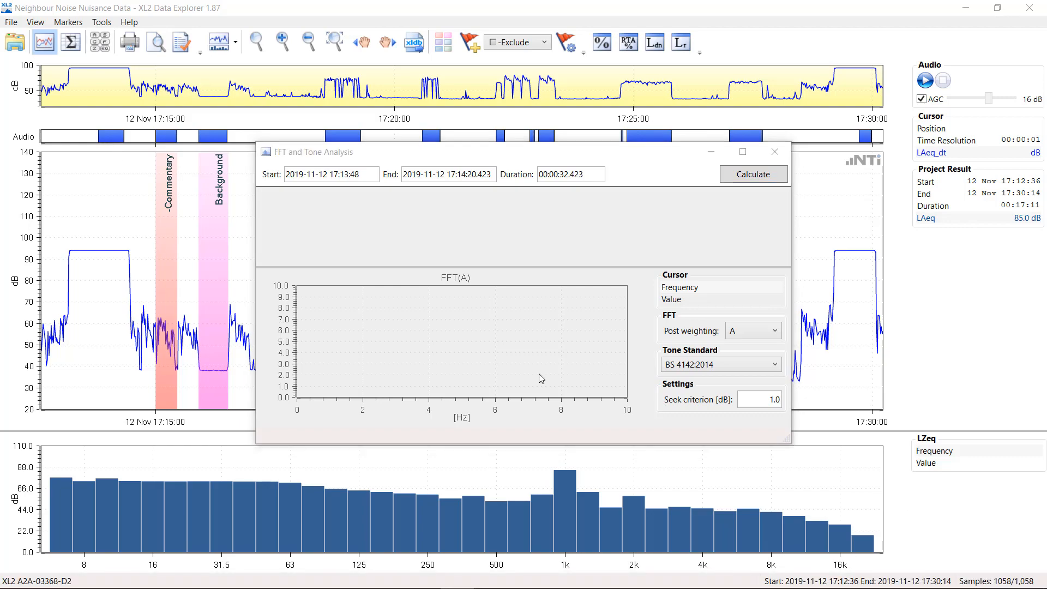
pyautogui.click(737, 180)
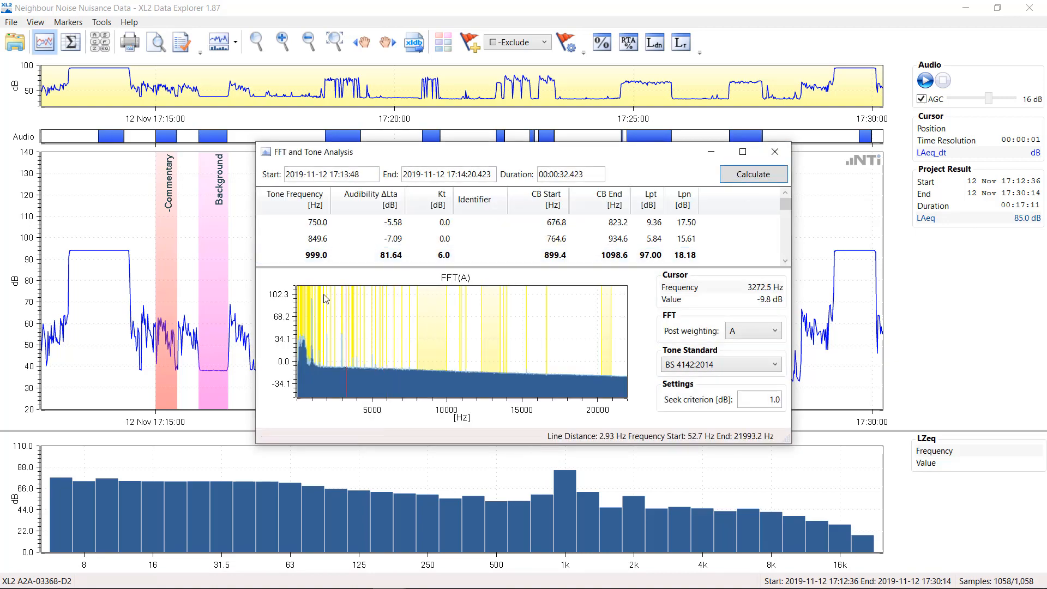
# Step: Zoom the FFT chart in on the spectral peak near 1000 Hz and examine its surrounding critical band
pyautogui.moveTo(304, 287); pyautogui.dragTo(323, 396)
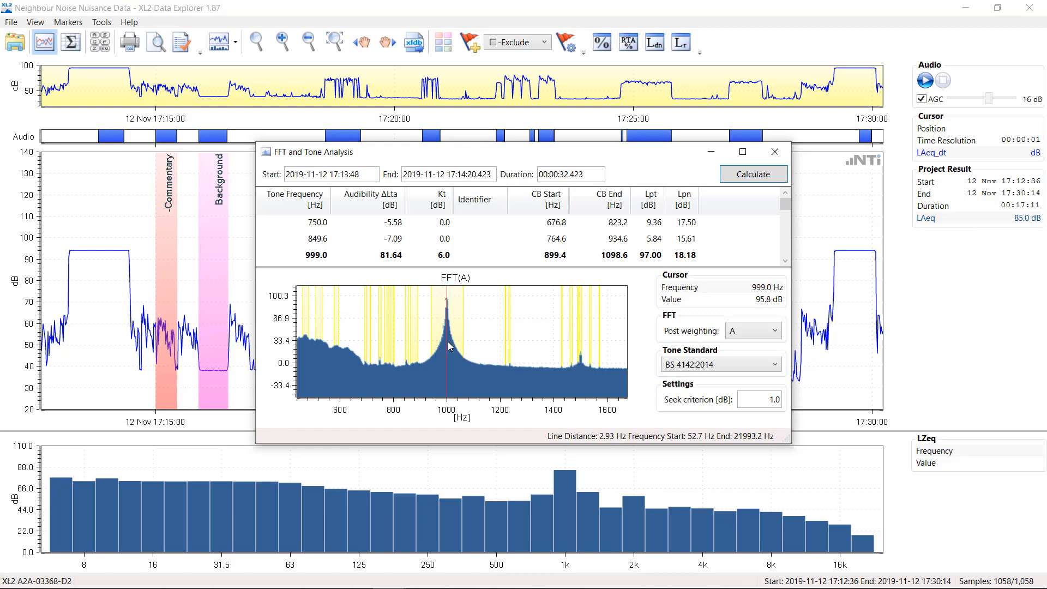
pyautogui.click(323, 260)
pyautogui.moveTo(404, 286); pyautogui.dragTo(489, 386)
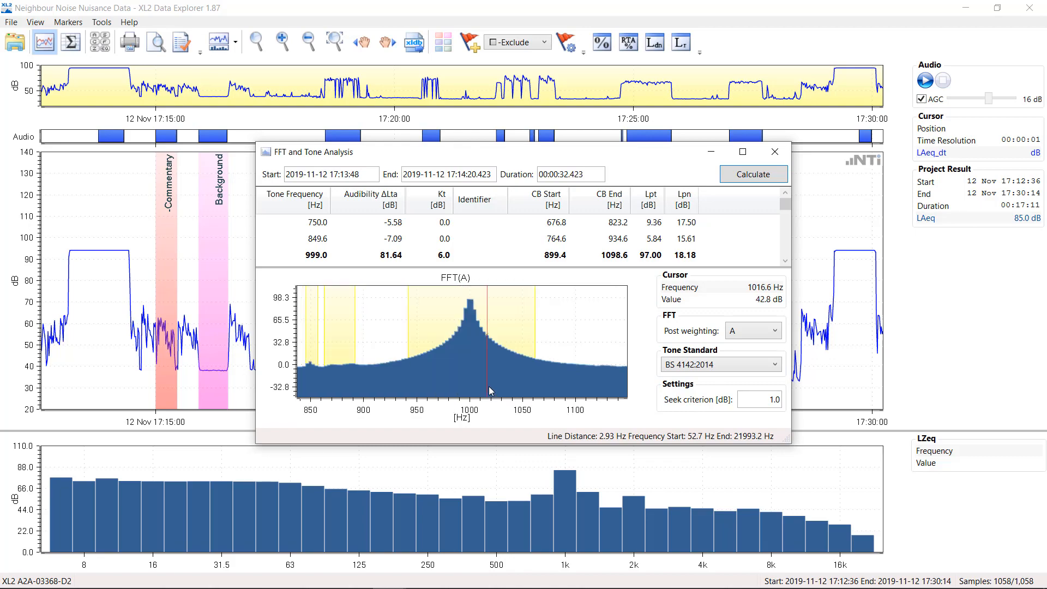
pyautogui.scroll(-5, 489, 385)
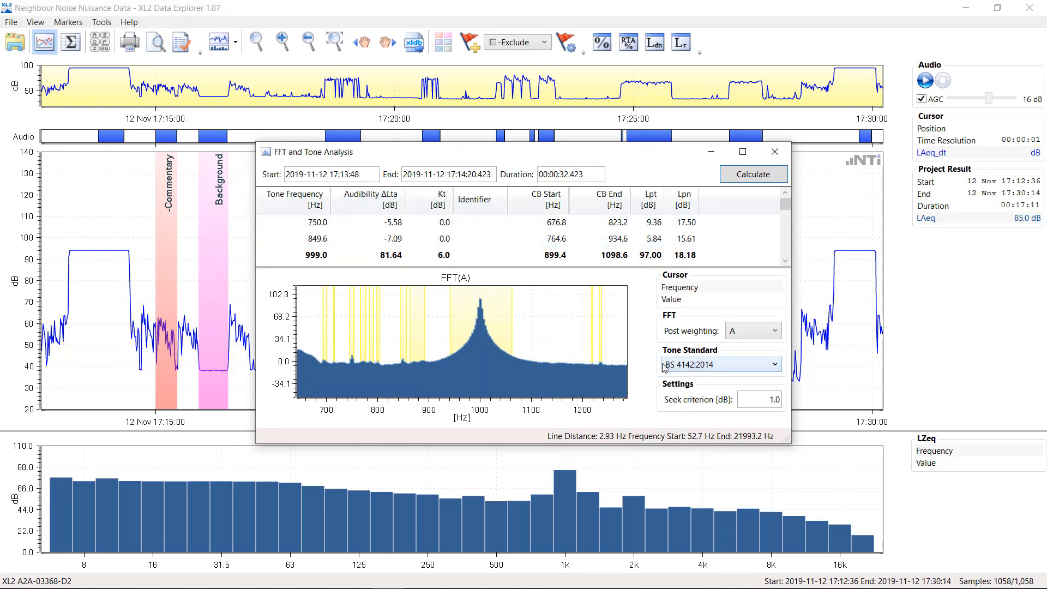
# Step: Review the available tone standards and FFT post weightings, keeping BS 4142:2014 and A selected
pyautogui.click(711, 366)
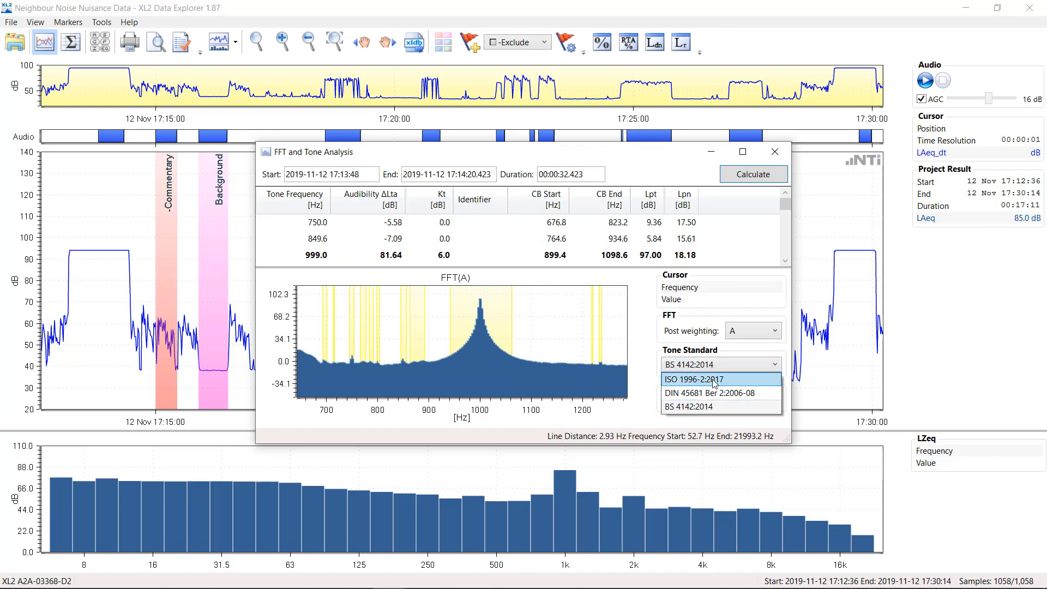
pyautogui.click(695, 408)
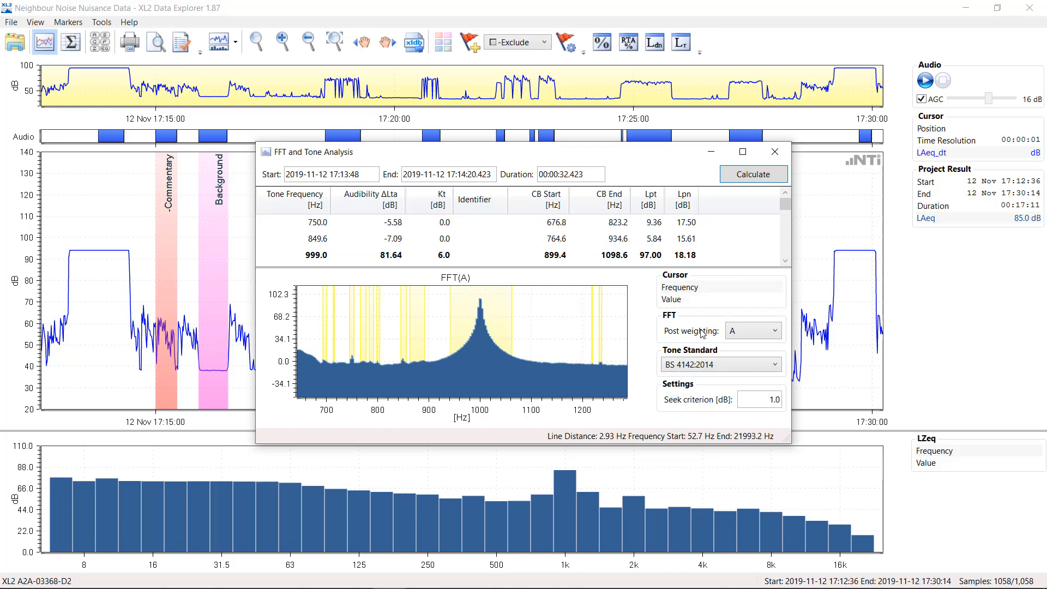
pyautogui.click(775, 332)
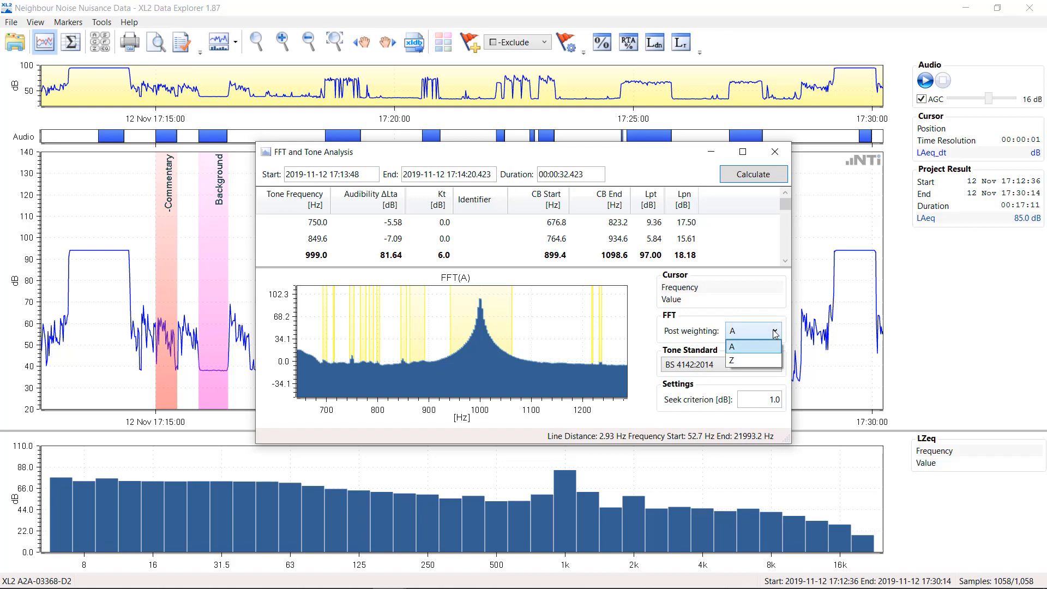
pyautogui.click(750, 349)
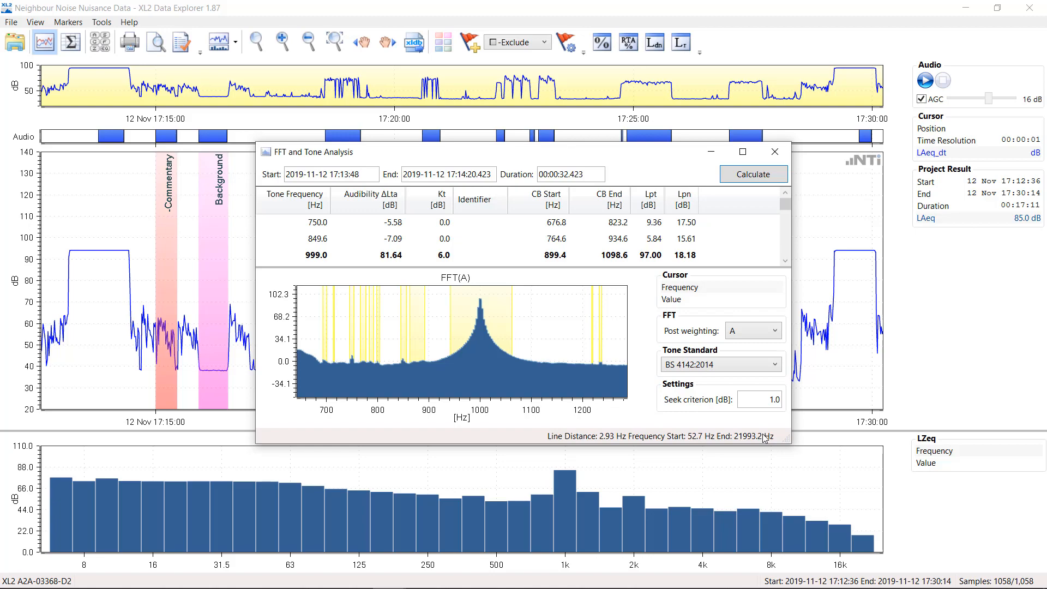
# Step: Try the ISO 1996-2:2017 tone standard on the analysis and return it to BS 4142:2014
pyautogui.click(746, 367)
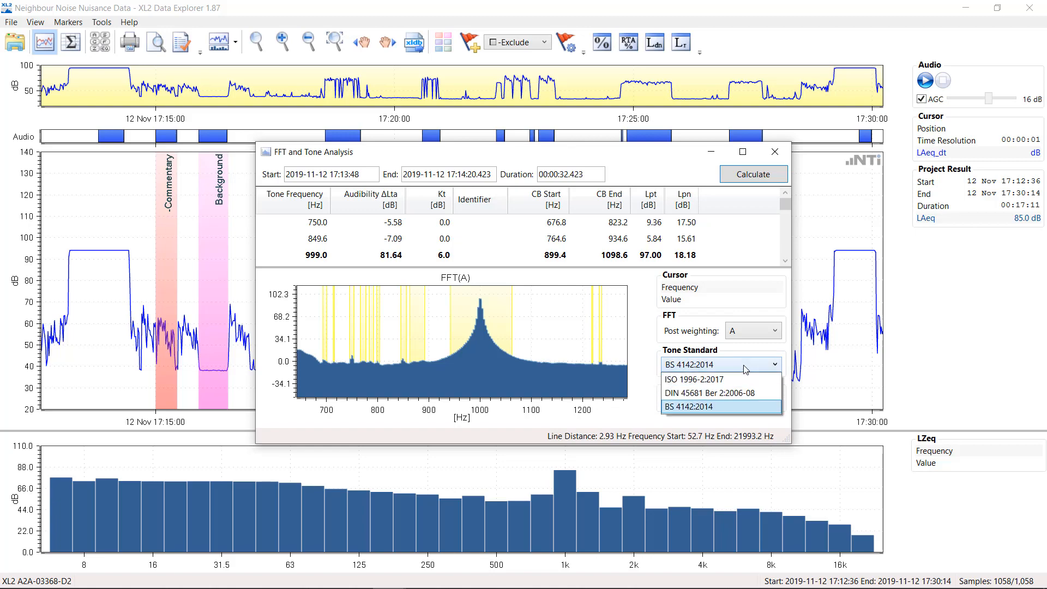
pyautogui.click(709, 379)
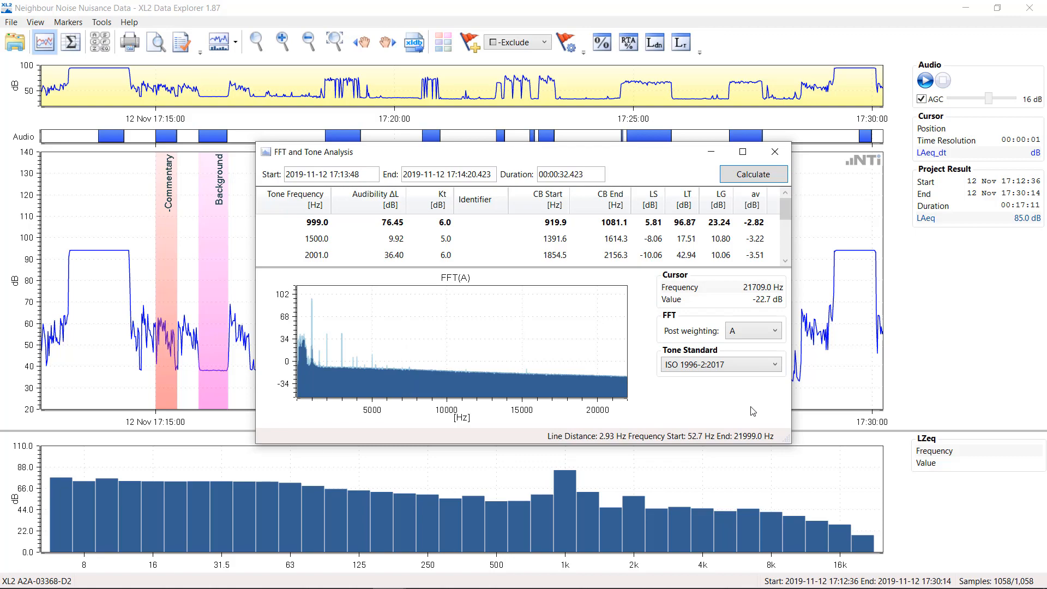
pyautogui.click(776, 365)
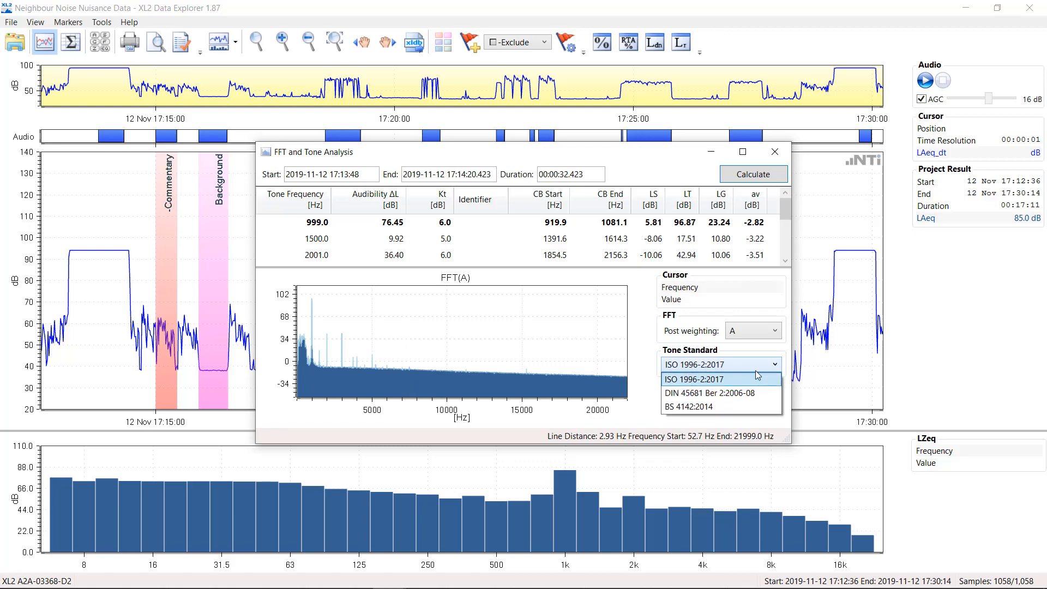
pyautogui.click(682, 401)
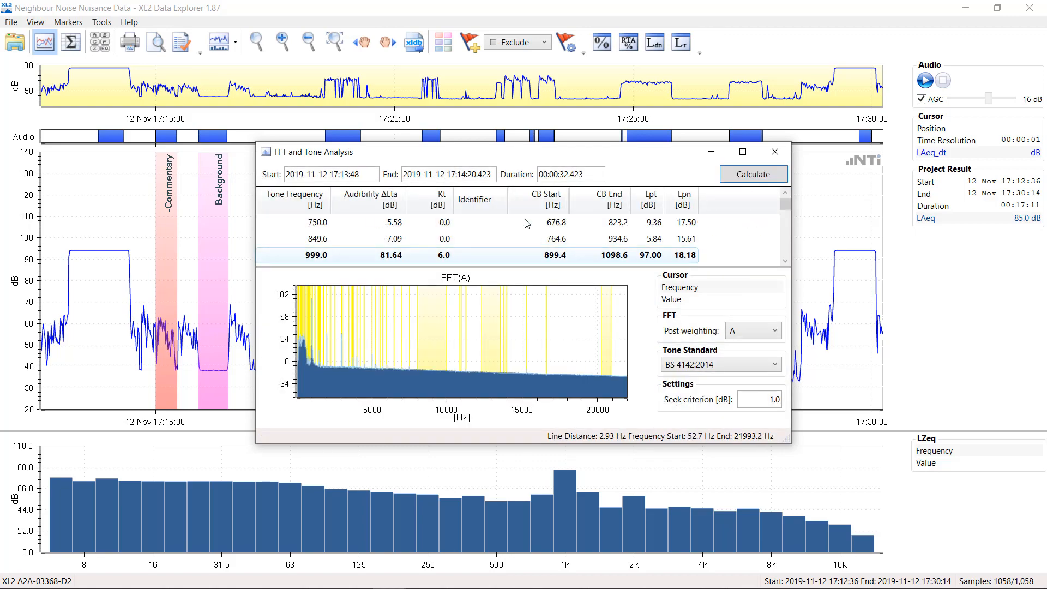
# Step: Export the tone table to the Excel workbook "Neighbour Noise Nuisance Data FFT and Tone Analysis", replacing the existing file, and minimize the opened workbook
pyautogui.click(487, 228)
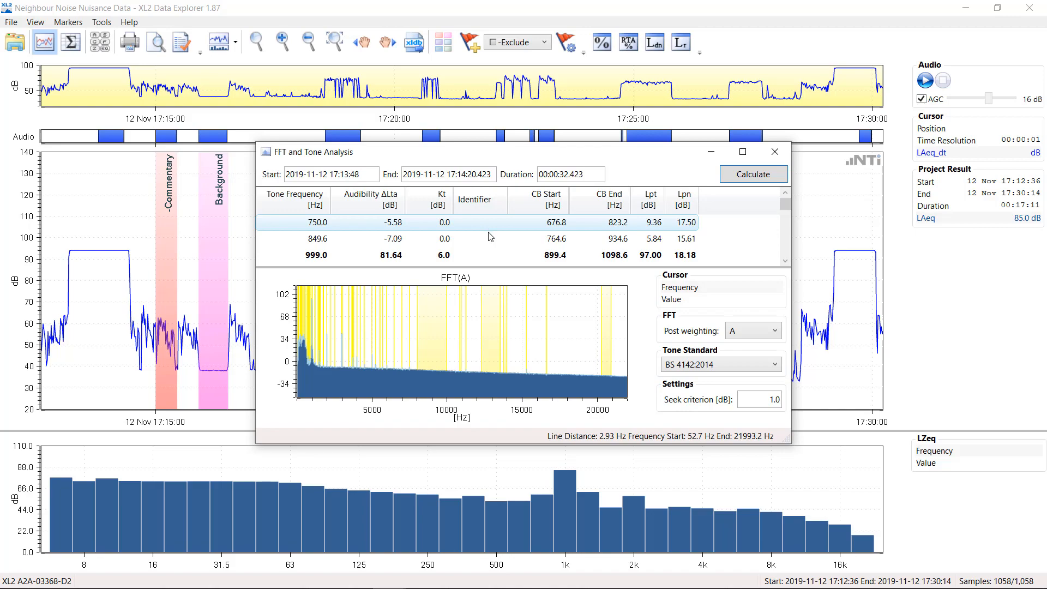
pyautogui.click(490, 239)
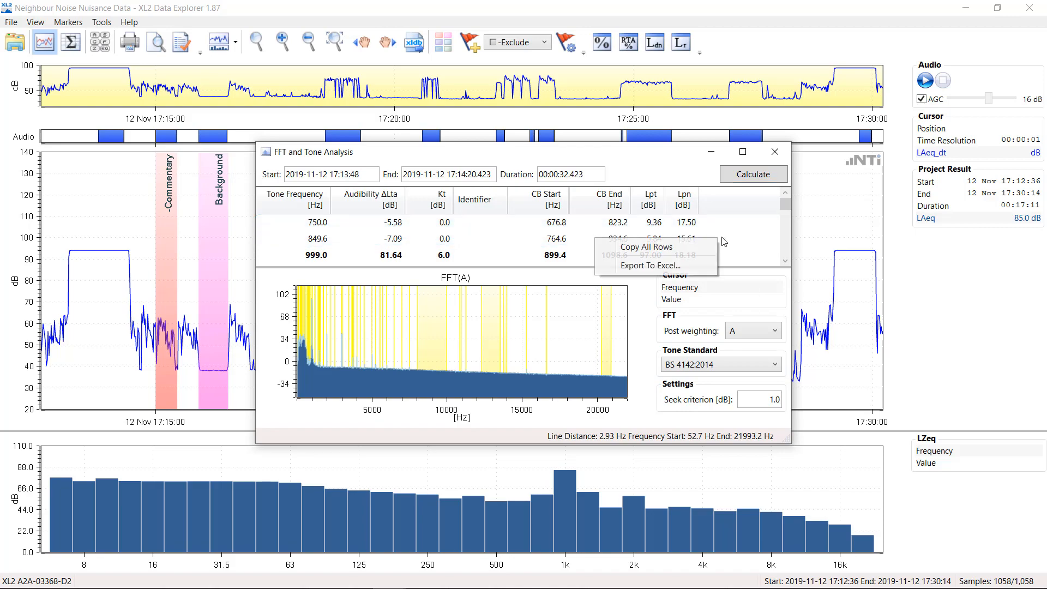
pyautogui.rightClick(595, 239)
pyautogui.click(661, 266)
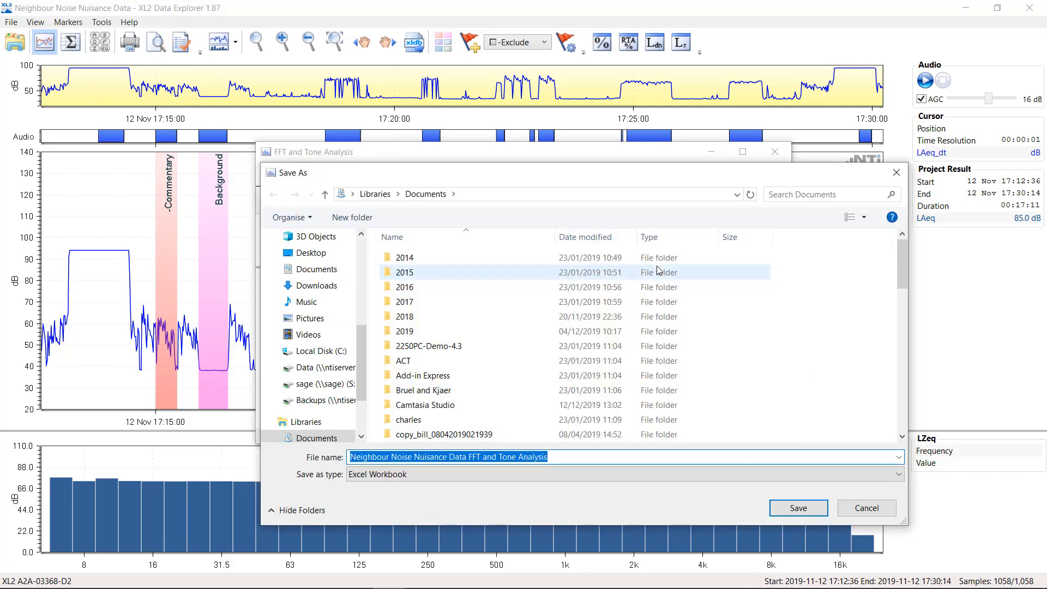
pyautogui.click(795, 508)
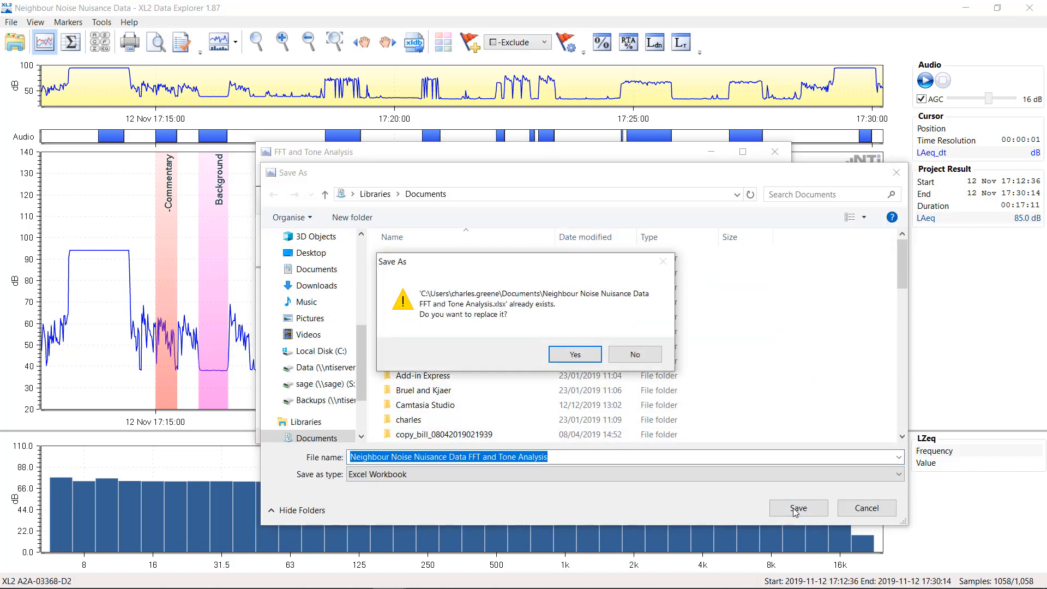
pyautogui.click(573, 353)
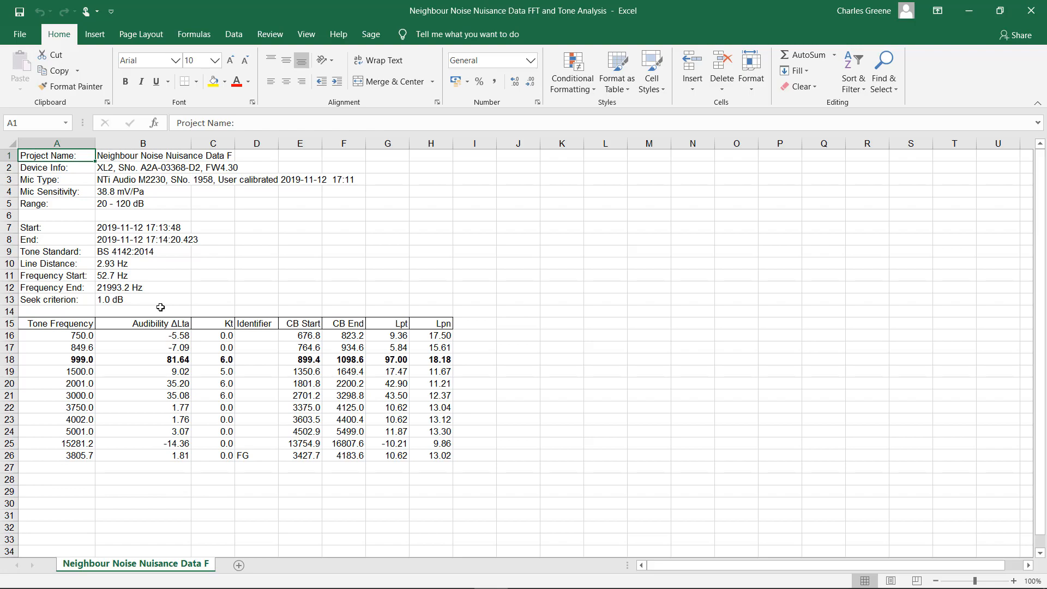
pyautogui.click(969, 11)
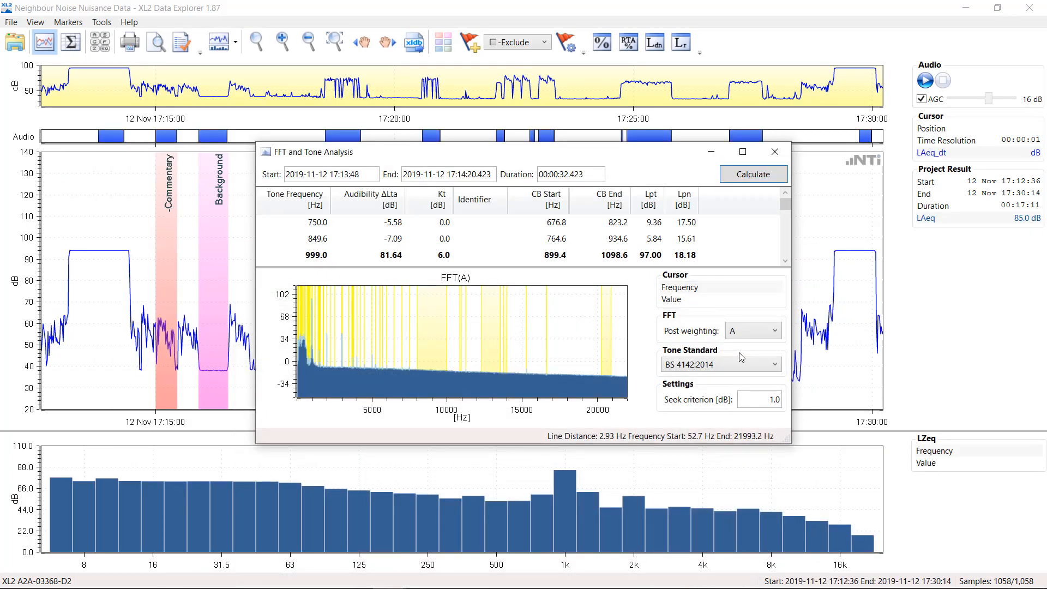